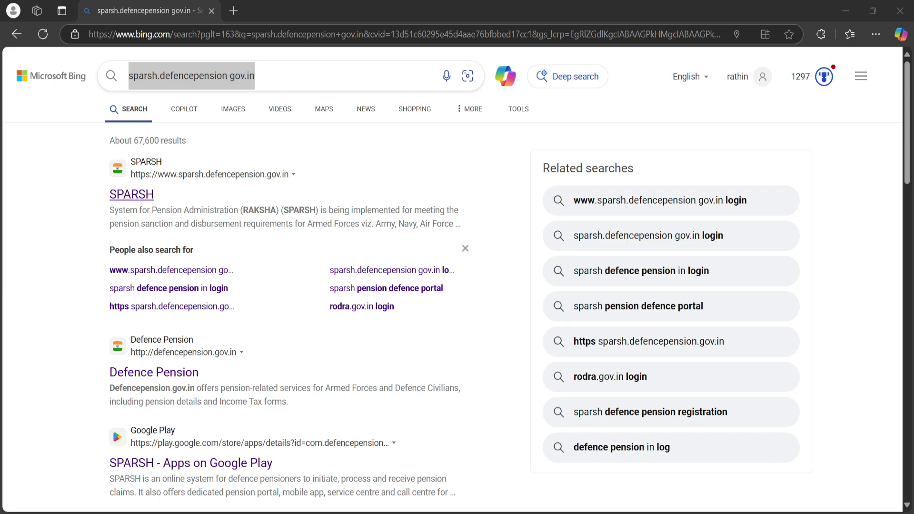
Go from the Bing result to the SPARSH site, close its status alert, and open User Login.
click(131, 194)
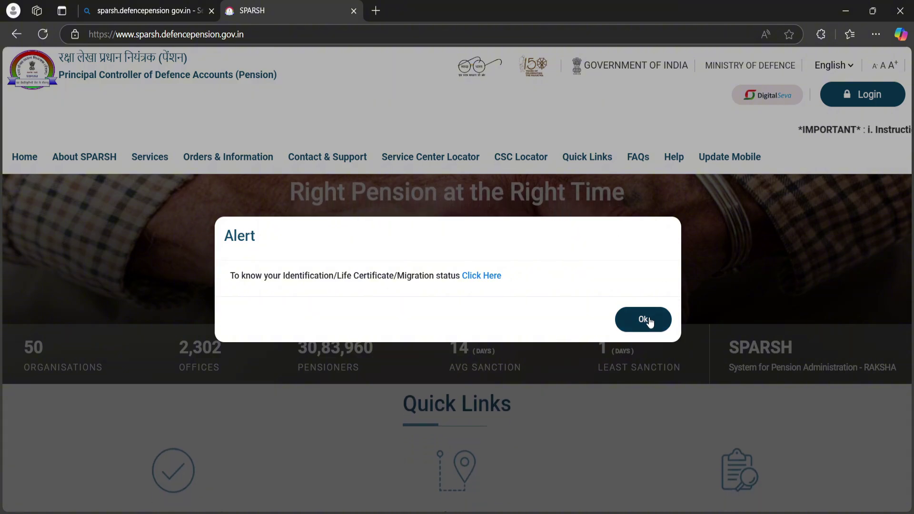
click(648, 321)
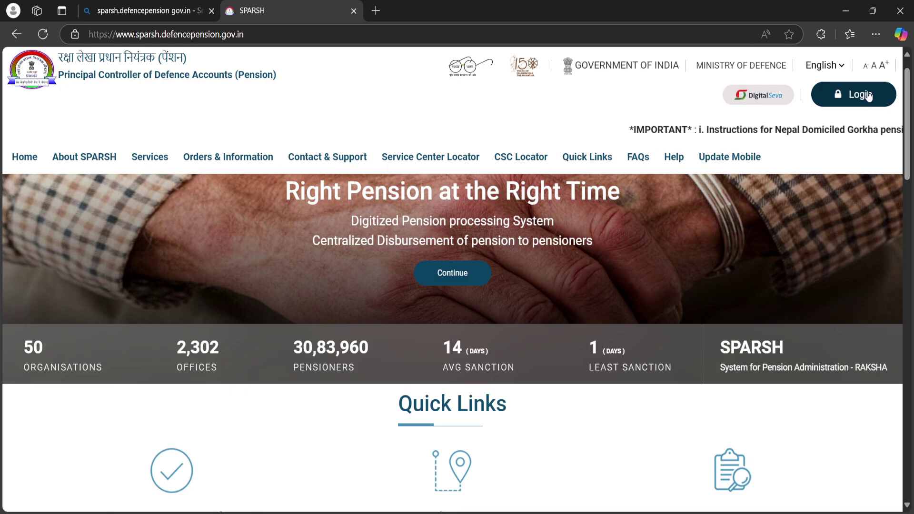
click(869, 96)
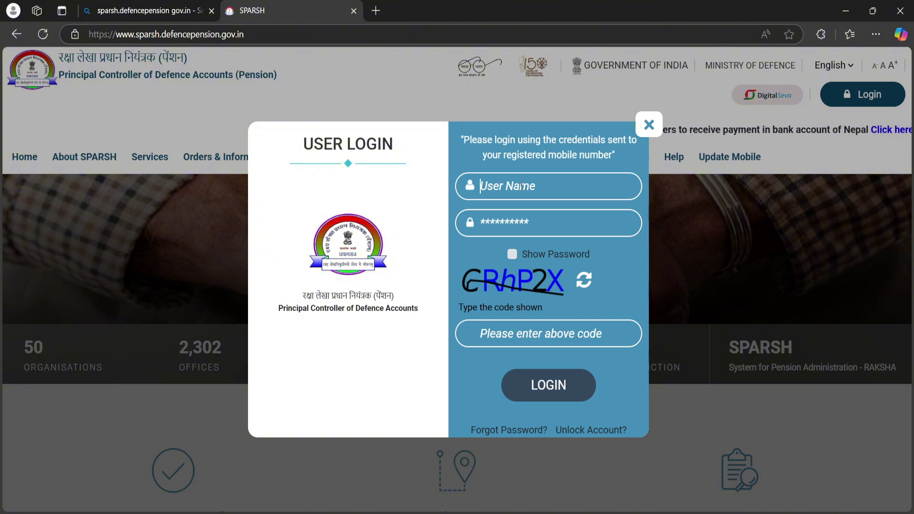
Enter the pensioner's PPO-based user name, then switch to the Forgot Password form.
click(521, 186)
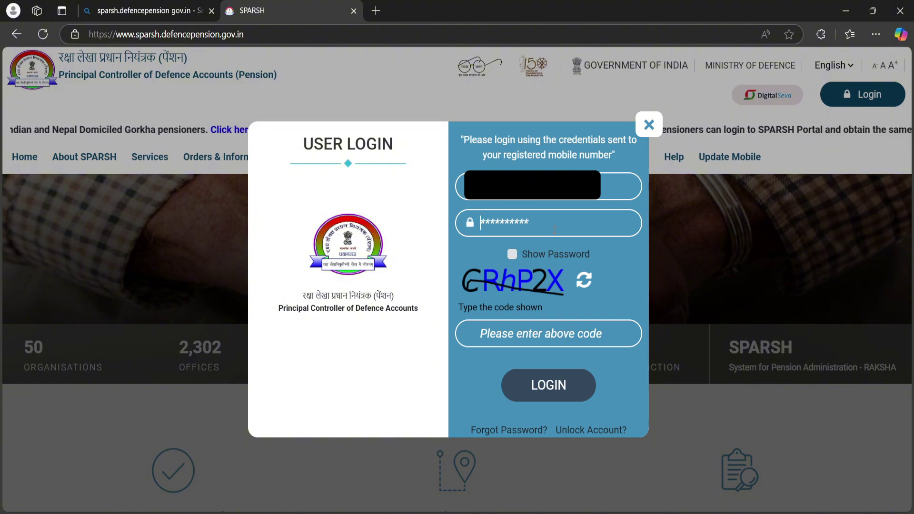
click(514, 430)
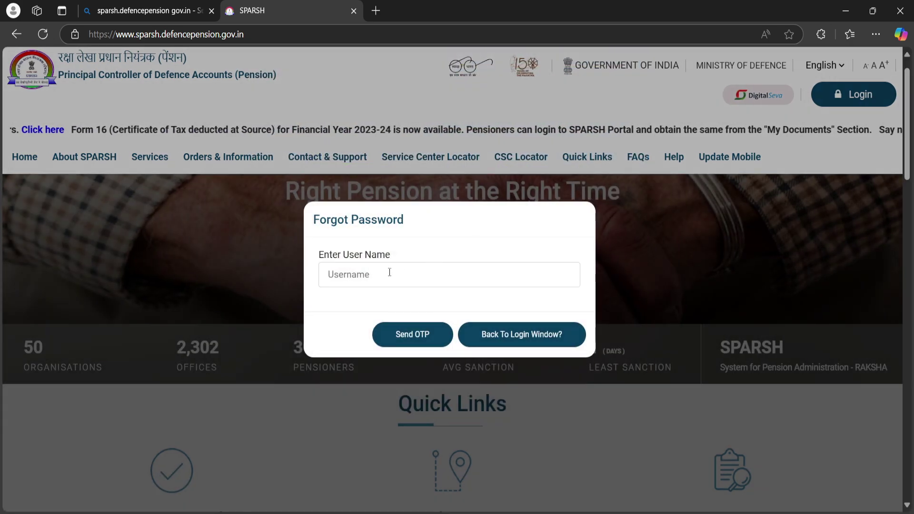
Enter the user name and request a password-reset OTP, acknowledging the sent notice.
click(387, 273)
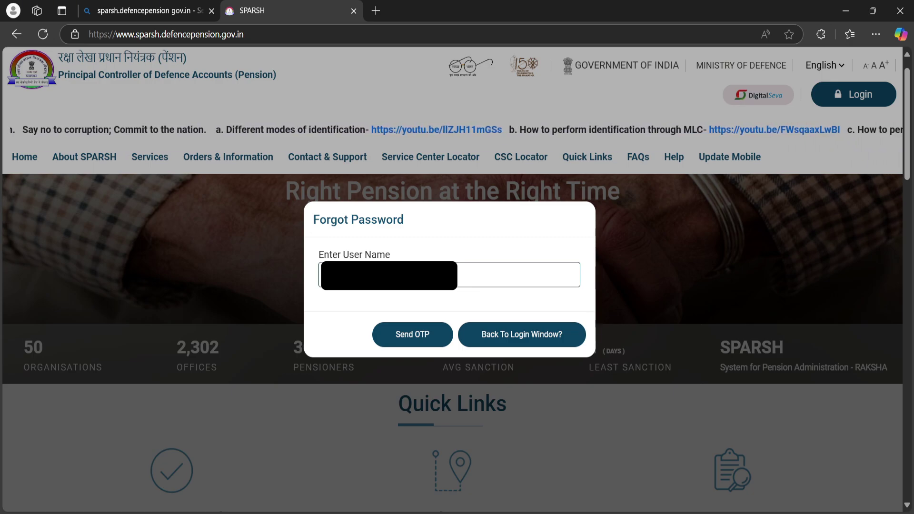
click(411, 335)
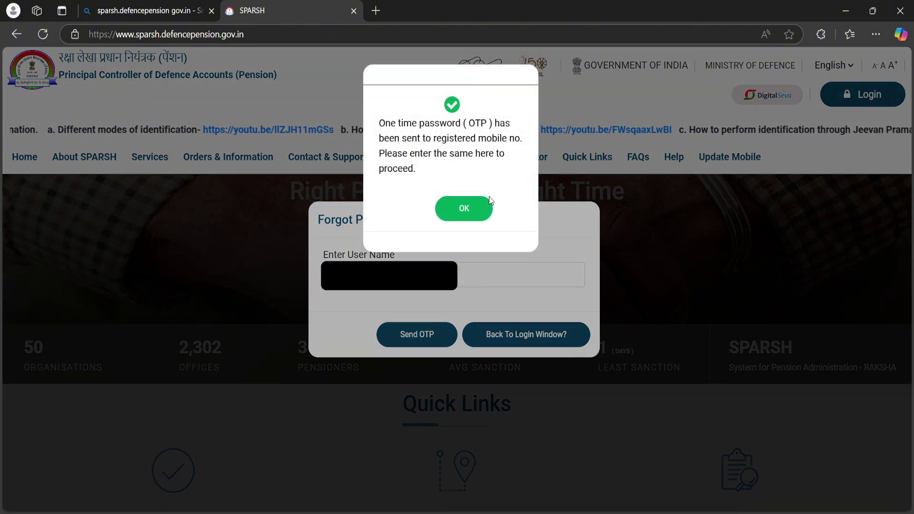
click(481, 207)
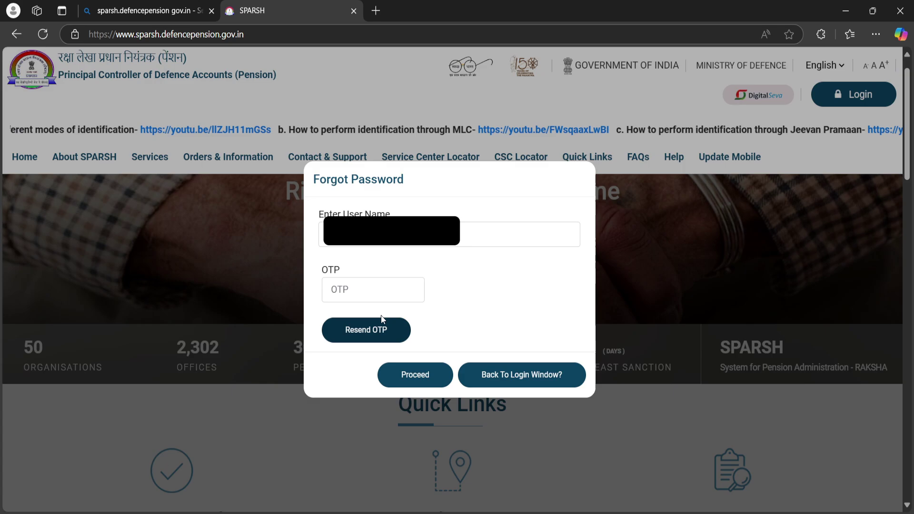
Enter the OTP received on the mobile and proceed with the password reset.
click(393, 291)
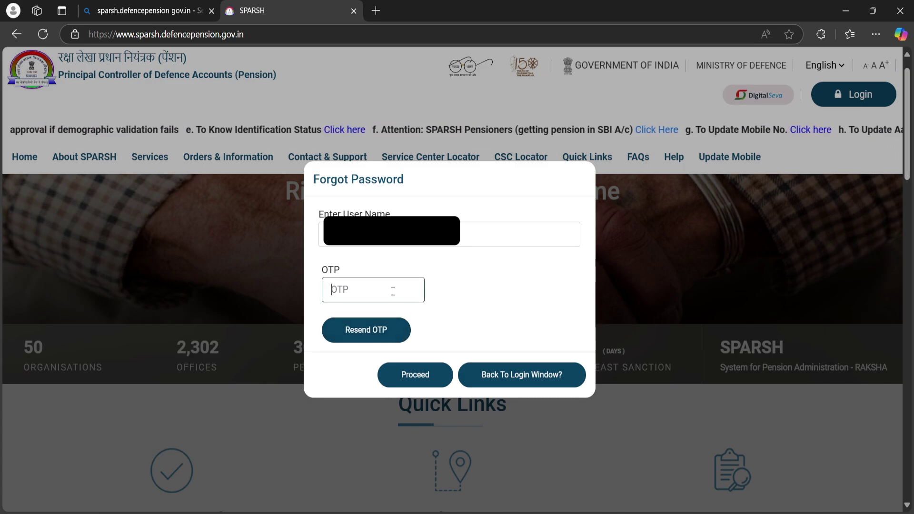
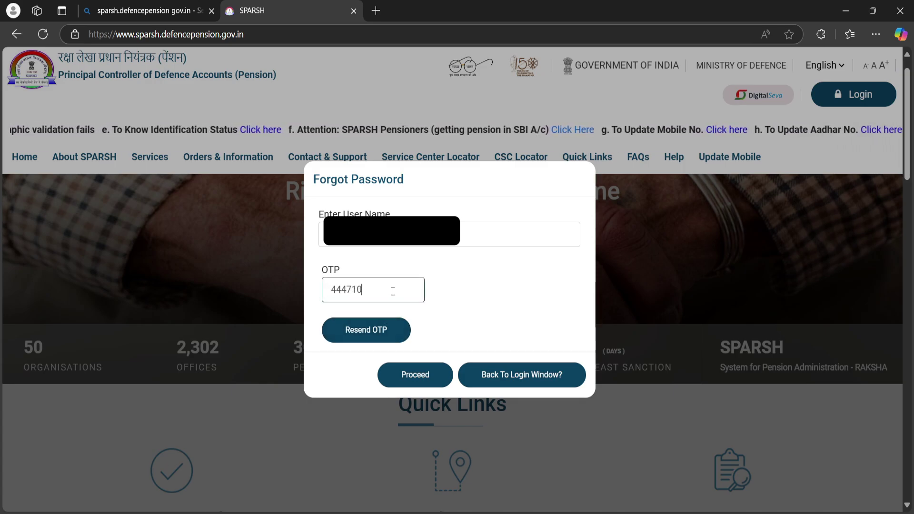
click(405, 375)
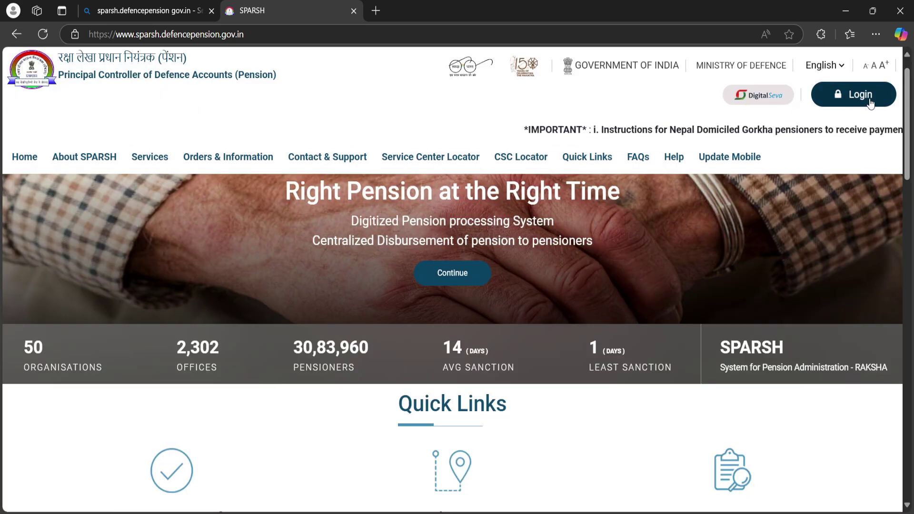
Log in with the pasted default password and the captcha code shown on the form.
click(871, 103)
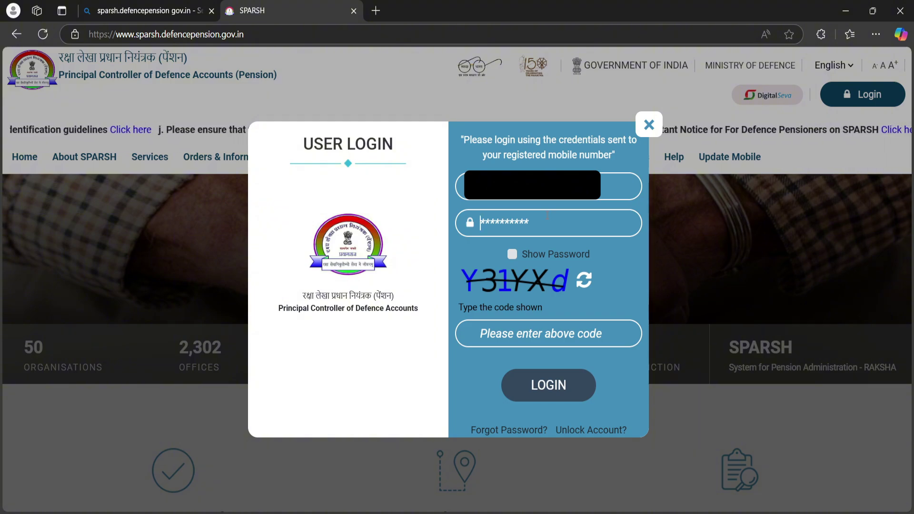
key(ctrl+v)
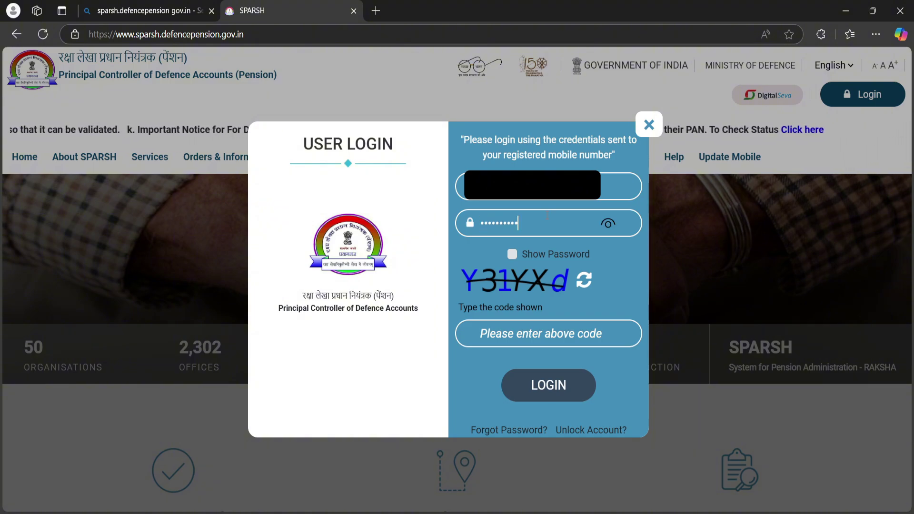
click(498, 331)
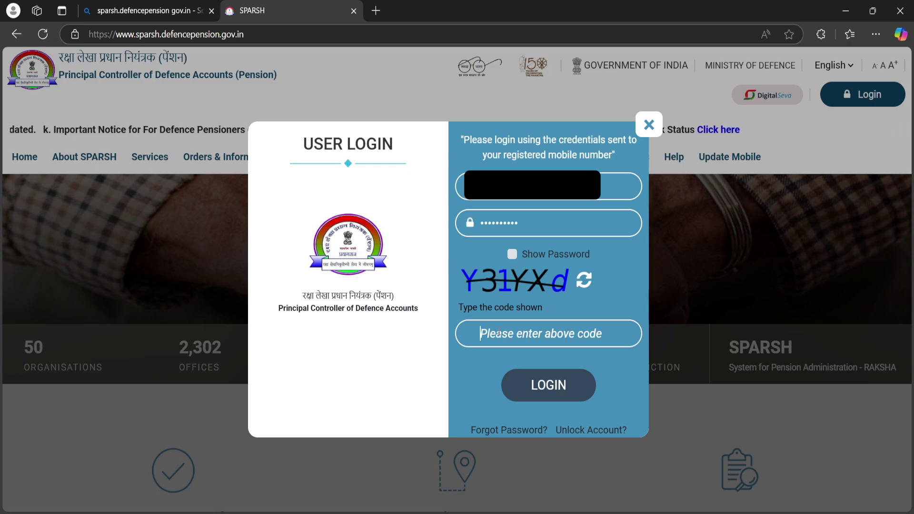
text(Y31YXd)
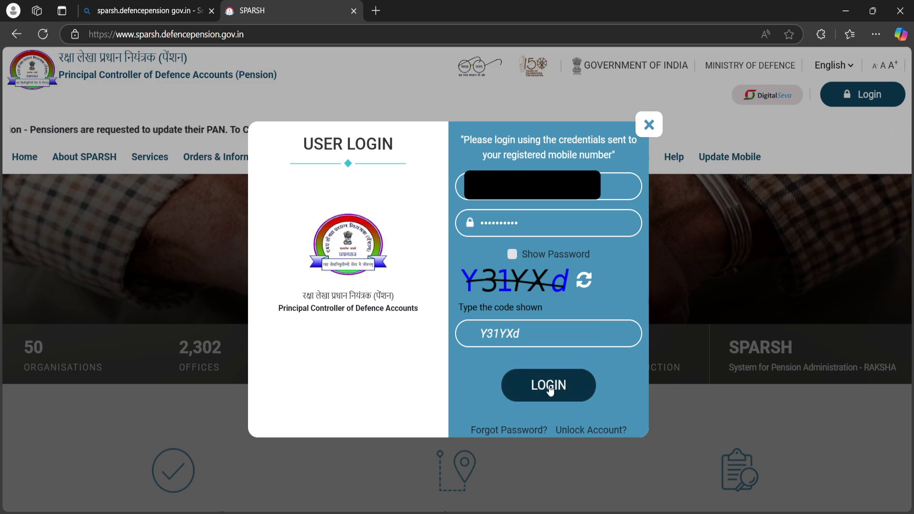
click(548, 386)
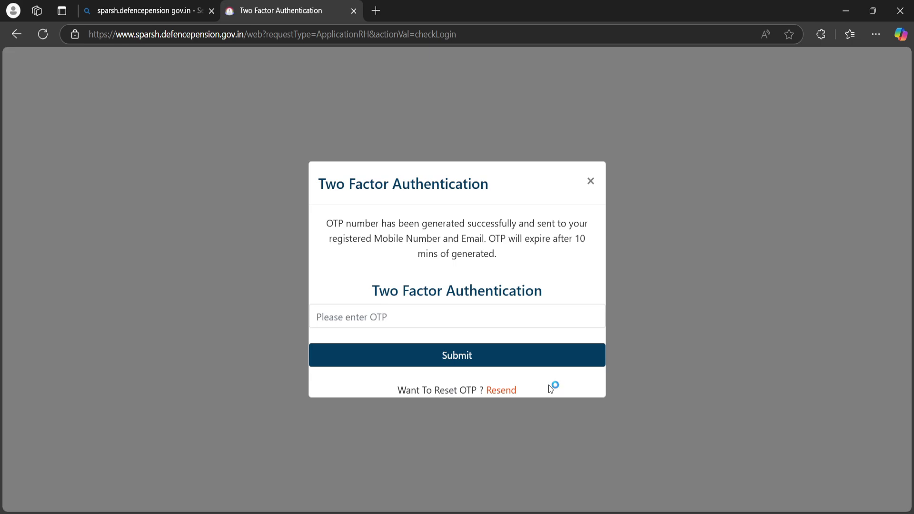
Paste the two-factor OTP and submit it to reach the Change Password page.
key(ctrl+v)
click(474, 357)
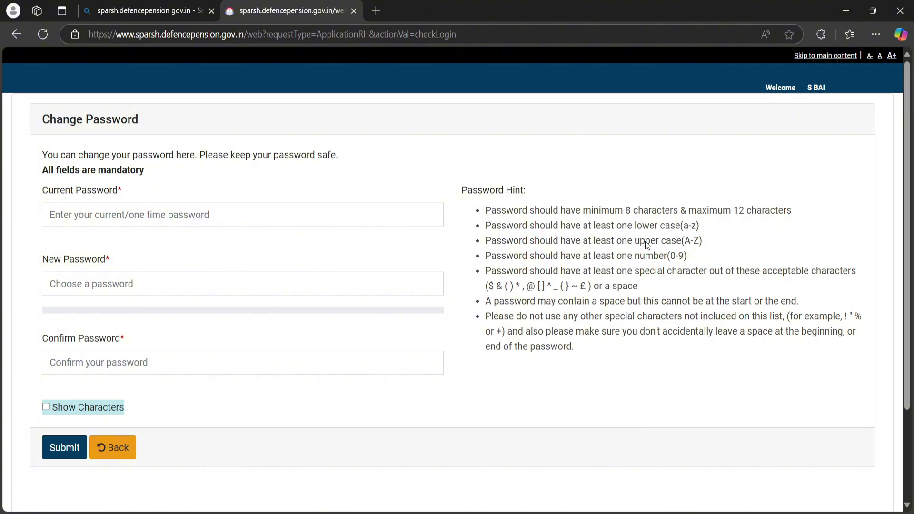
Paste the current password, enter and confirm a new nine-character password, and submit the change.
click(685, 240)
click(234, 210)
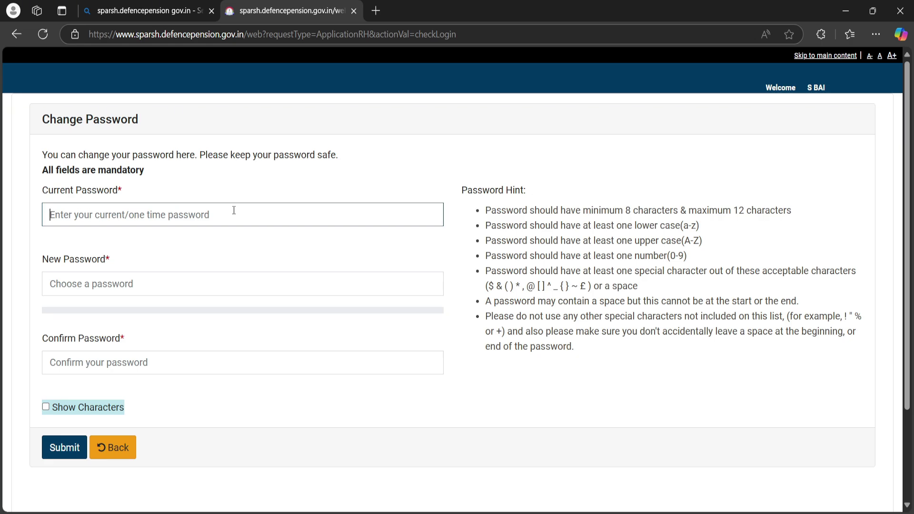
key(ctrl+v)
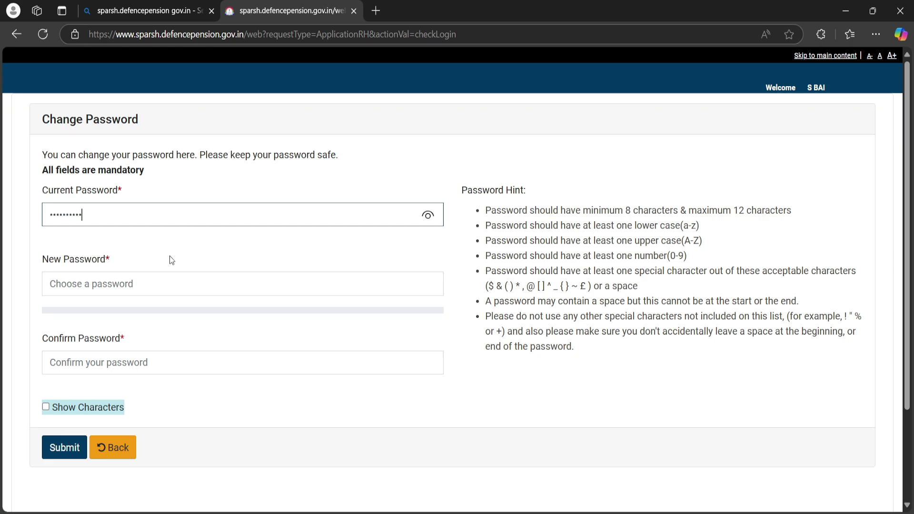
click(139, 284)
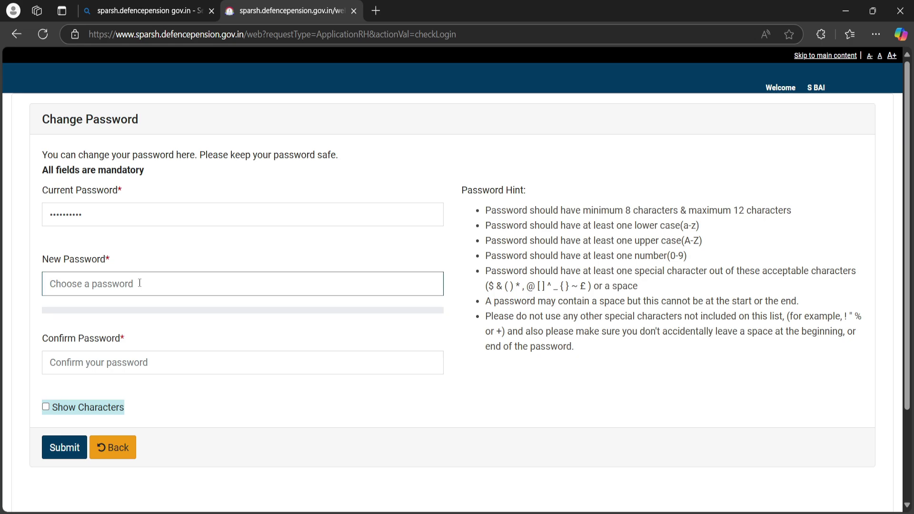
text(••)
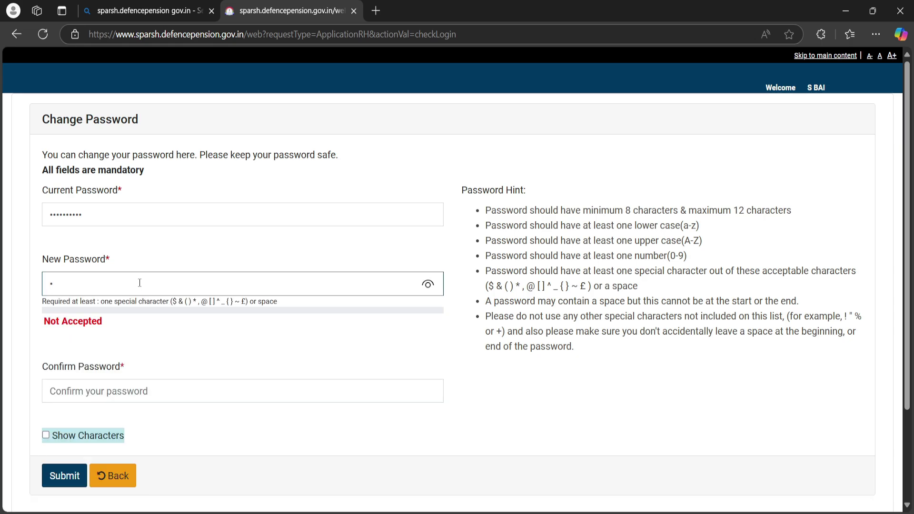
text(••••)
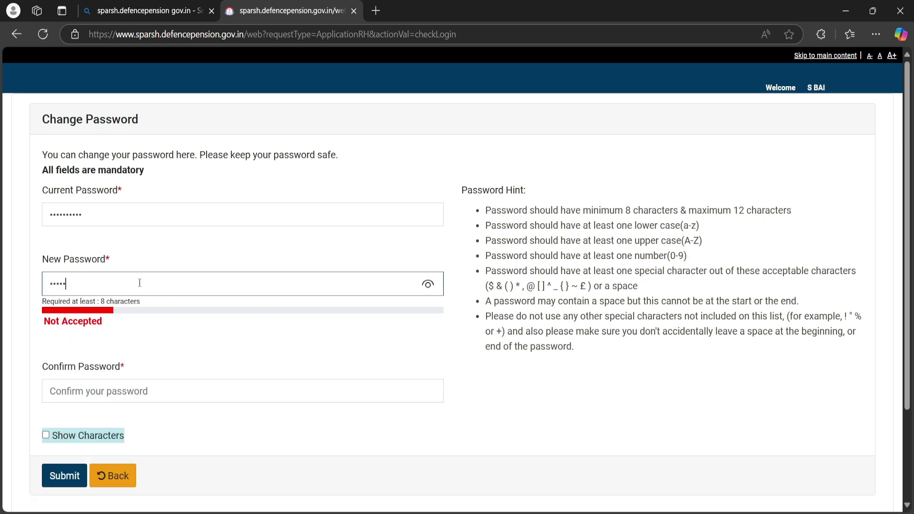
text(•••)
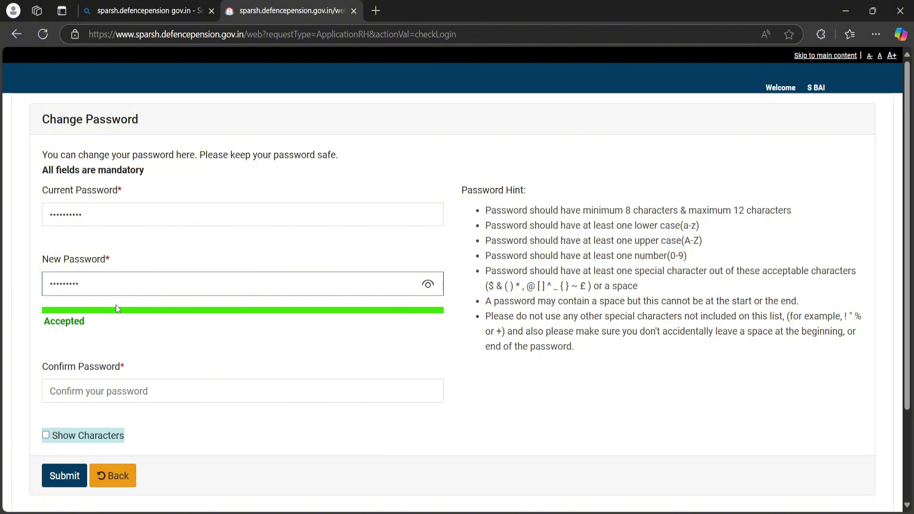
click(117, 396)
text(••••)
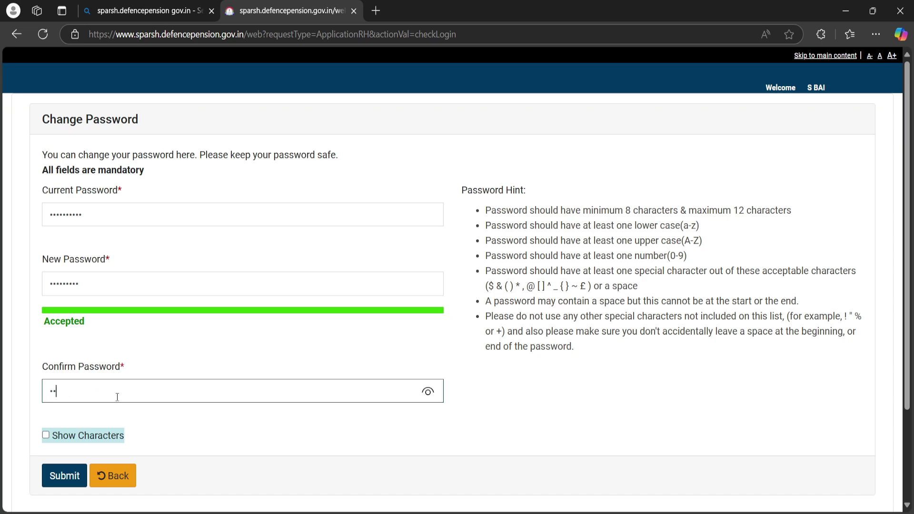
text(•••••)
scroll(143, 380, down, 2)
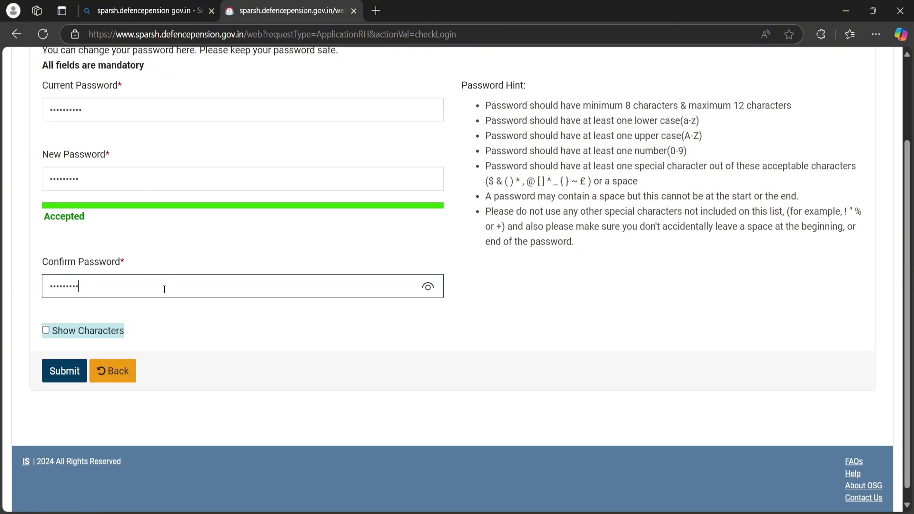
click(66, 377)
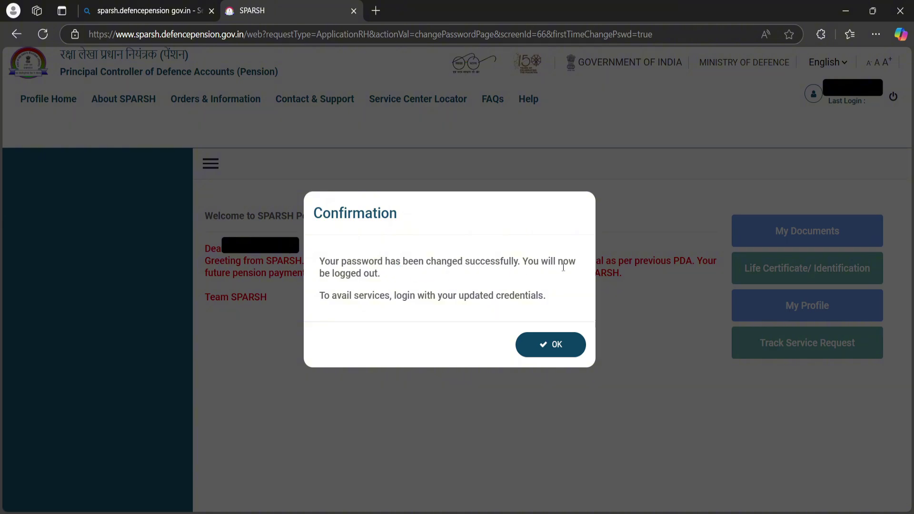
Acknowledge the password change, dismiss the status alert, and reopen the login form.
click(569, 344)
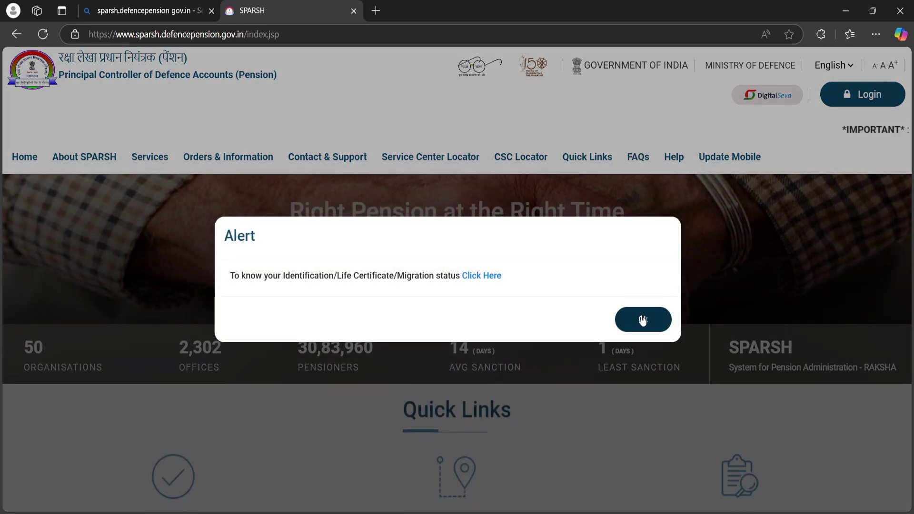
click(642, 318)
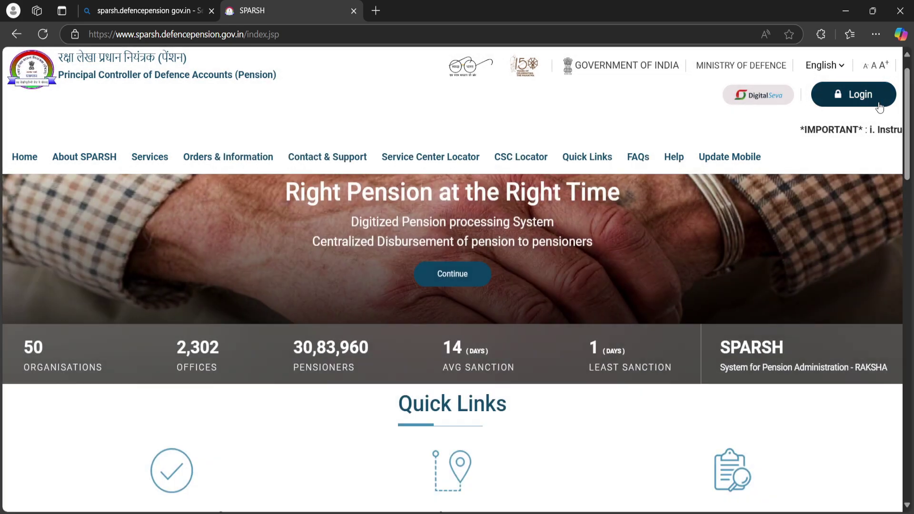
click(869, 95)
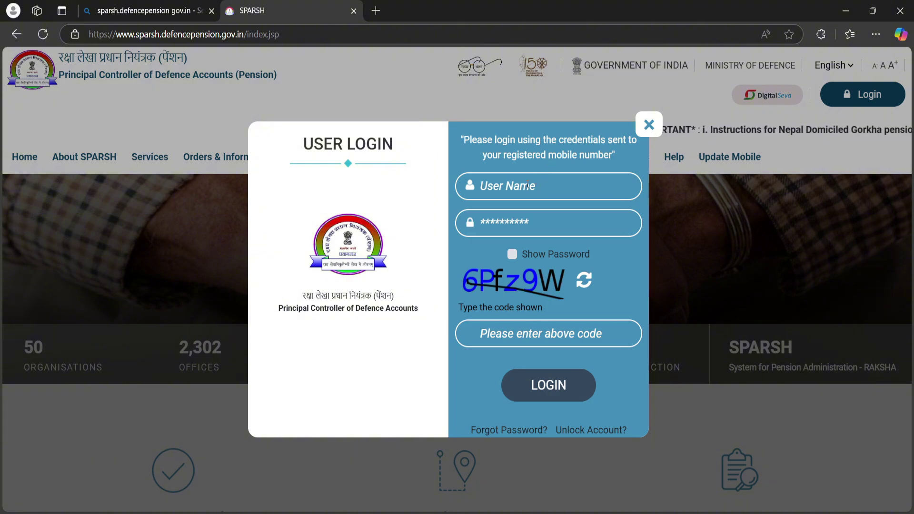
Sign in with the user name, the new password and the displayed captcha code.
click(527, 185)
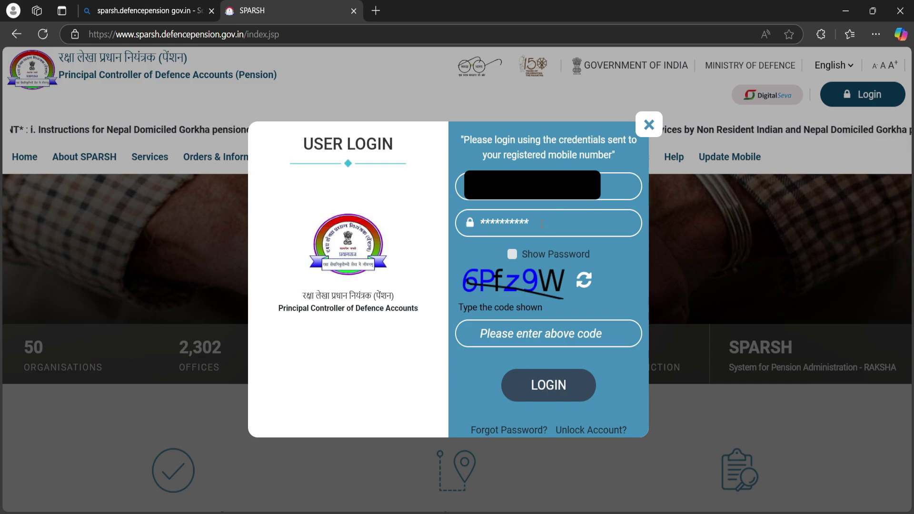
text(***)
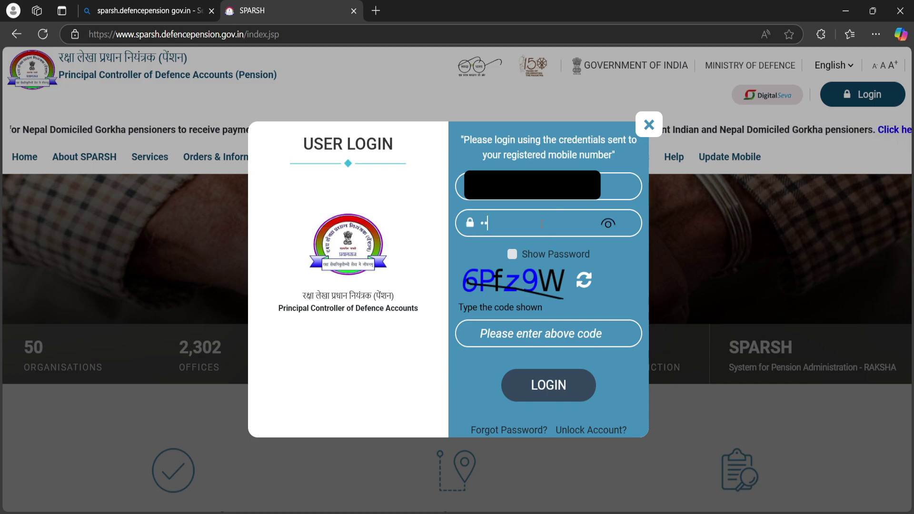
text(******)
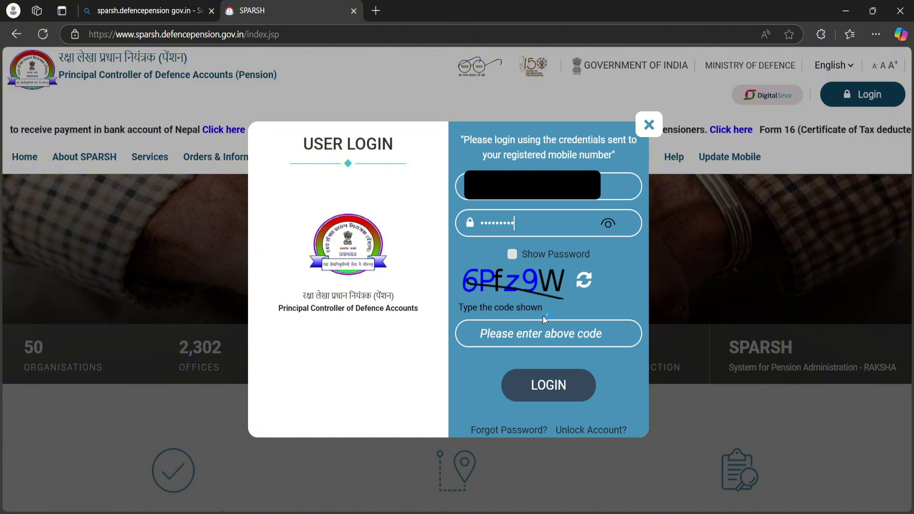
click(520, 329)
text(6)
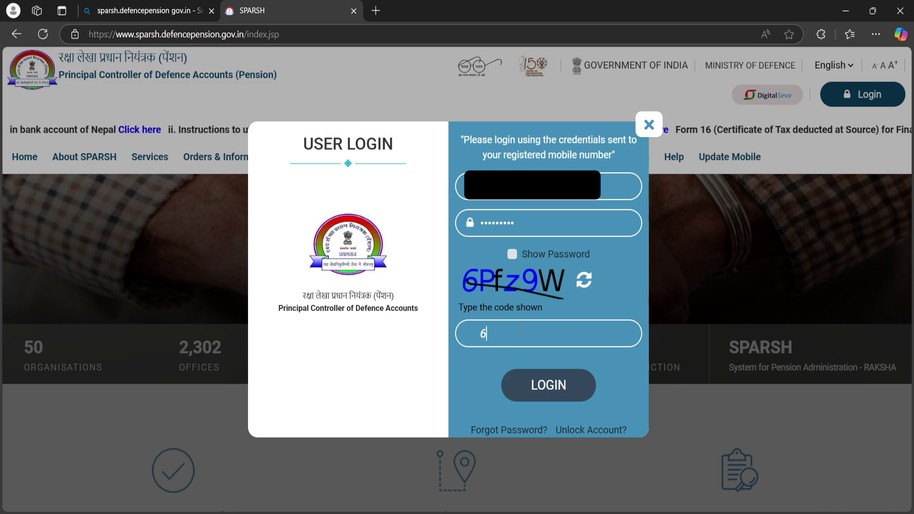
text(P)
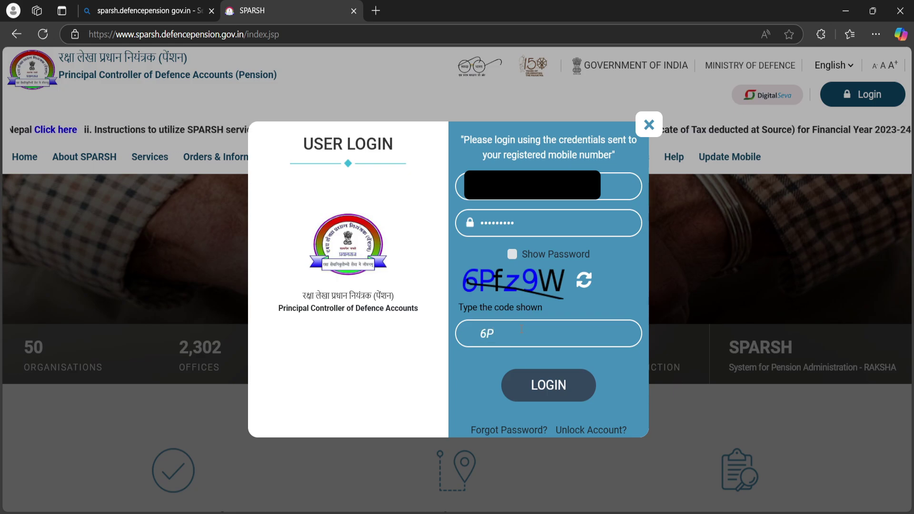
text(fz)
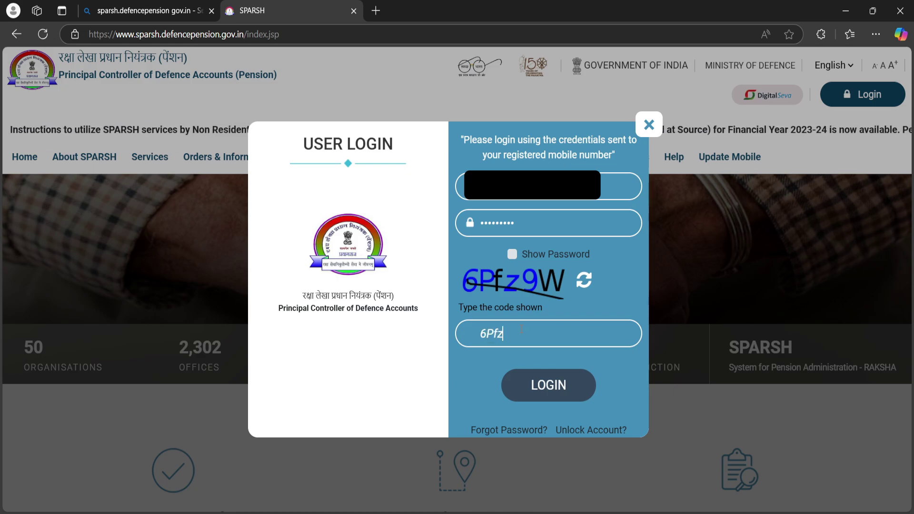
text(9W)
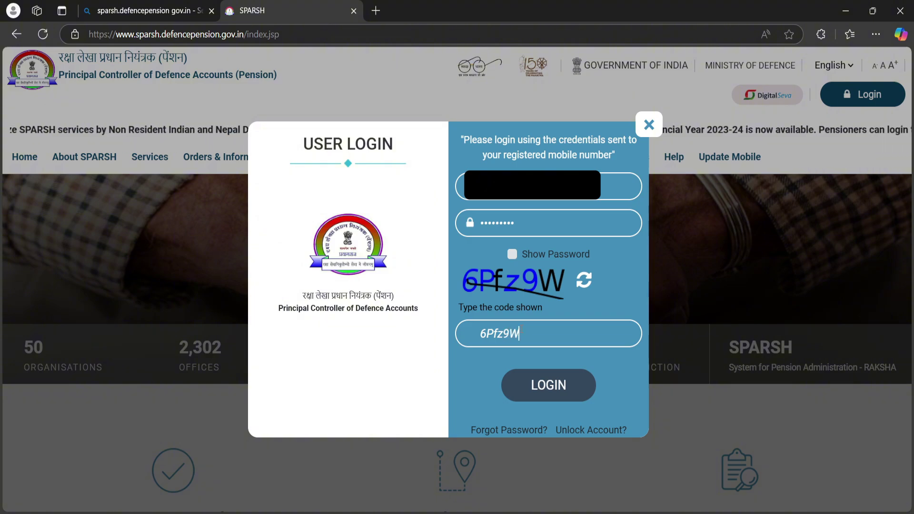
click(549, 387)
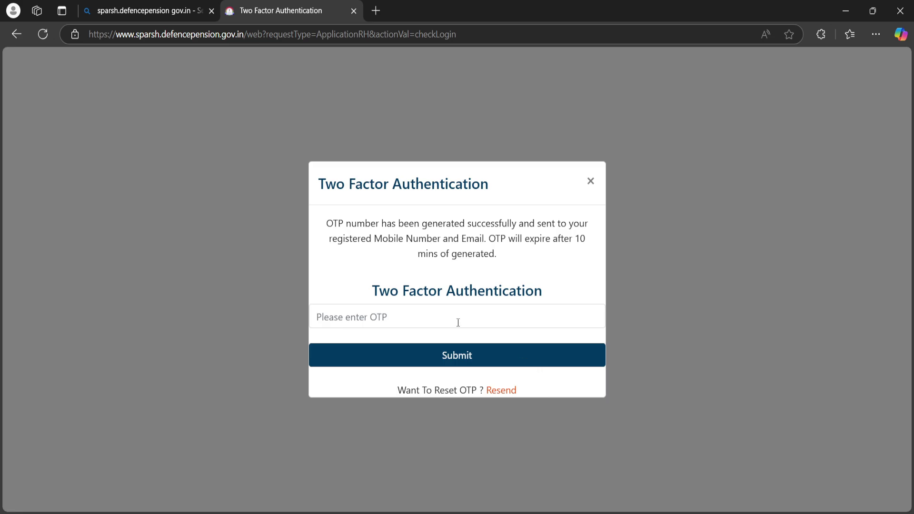
Paste and submit the two-factor OTP, then agree to the Privacy Policy terms.
click(390, 318)
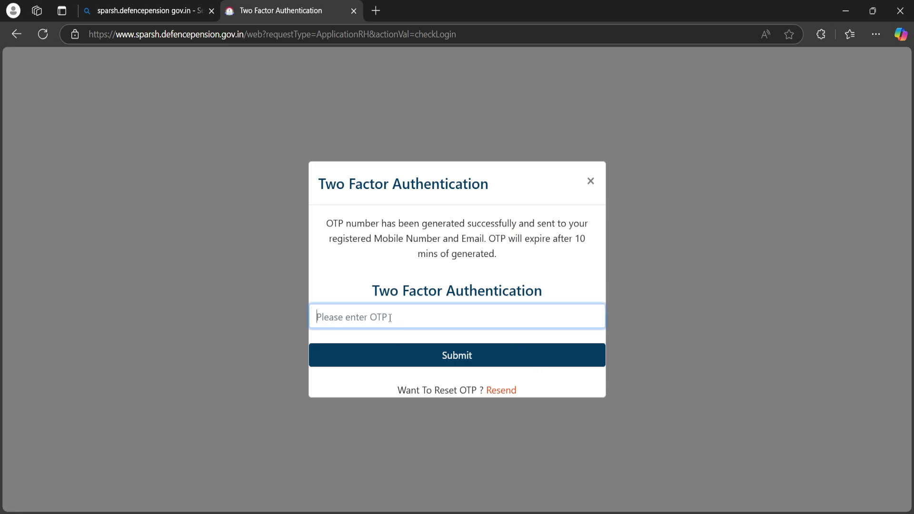
key(ctrl+v)
click(470, 355)
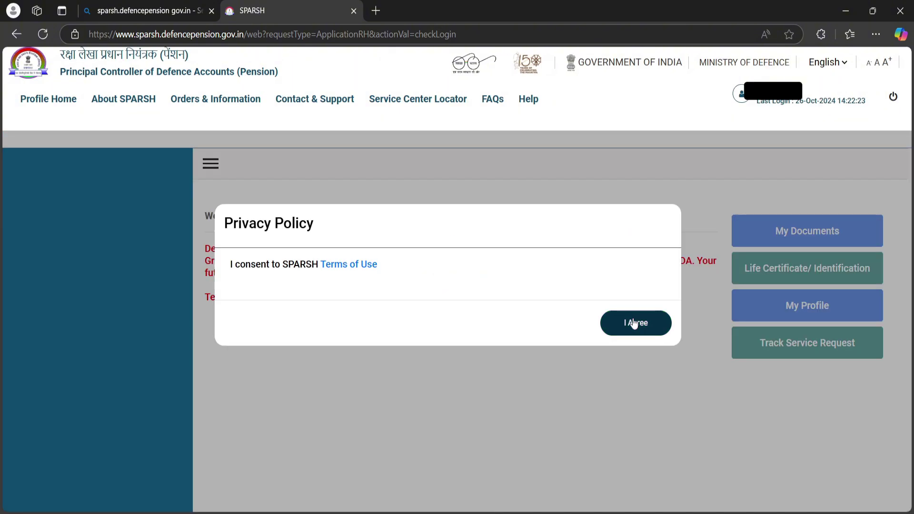
click(633, 325)
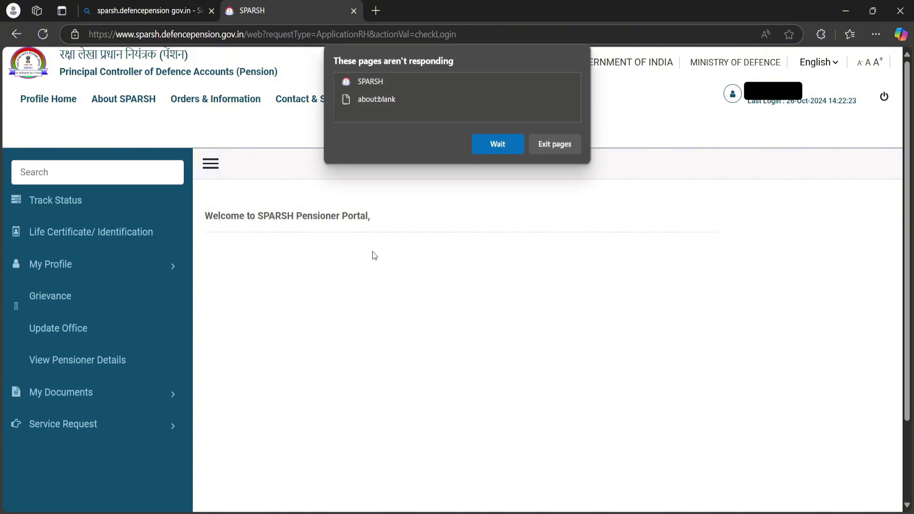
Choose Wait on the browser's not-responding prompt so the dashboard finishes loading.
click(498, 145)
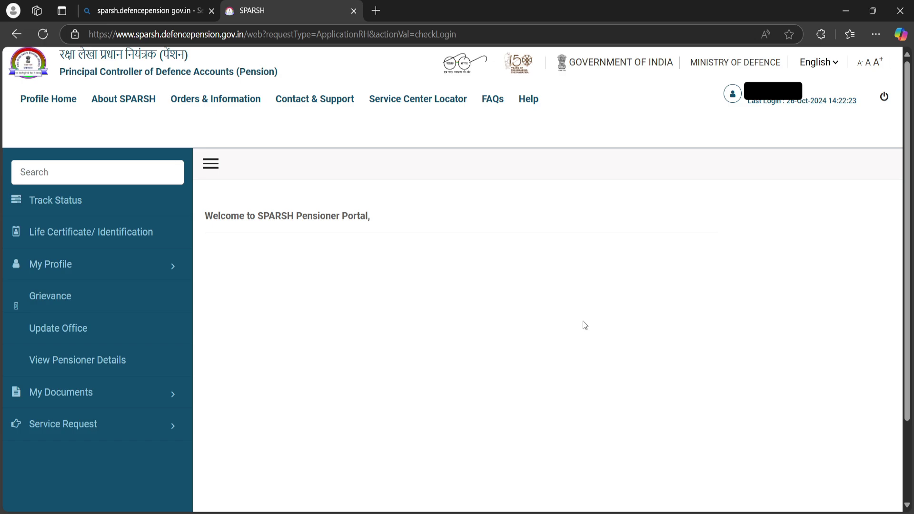